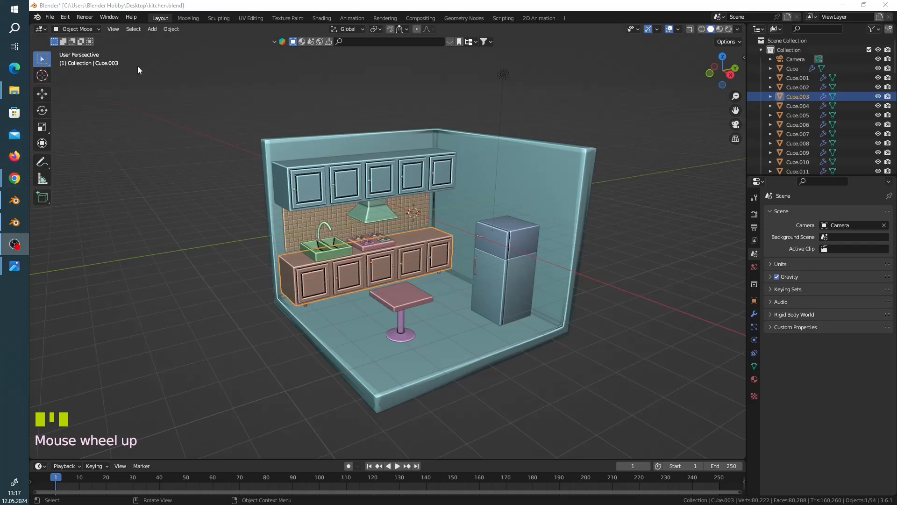
Step: Toggle the lower cabinets between Object Mode and Edit Mode several times, ending in Object Mode
left_click(77, 29)
left_click(77, 51)
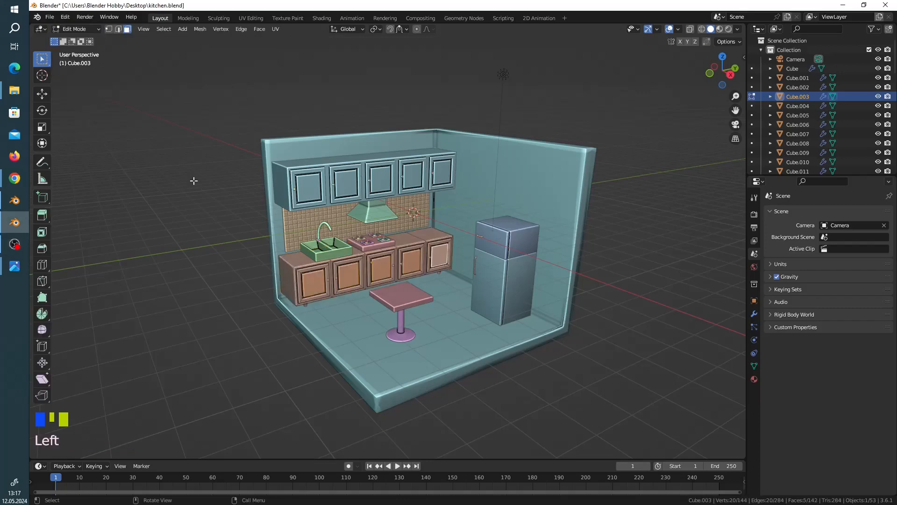
key("Tab")
key("Tab")
key("Tab")
key("Tab")
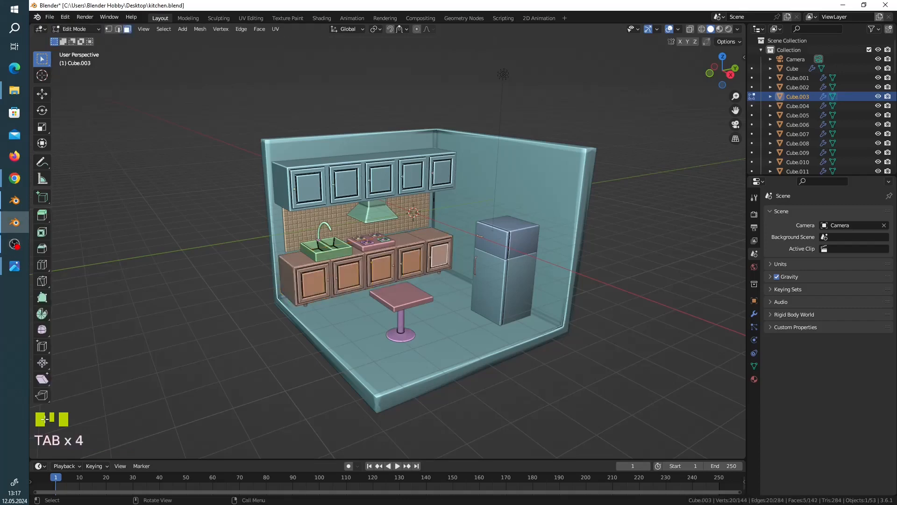
key("Tab")
key("Tab")
key("Tab")
key("Tab")
scroll(330, 182, "up", 3)
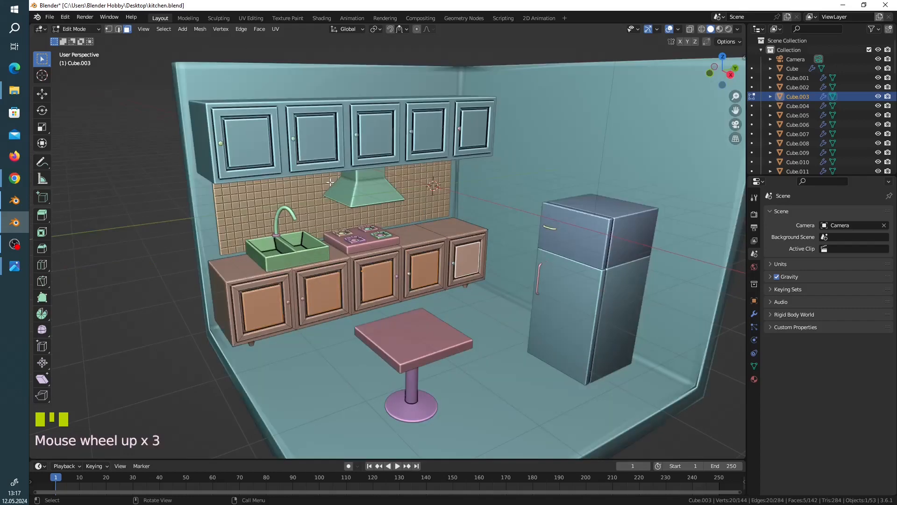
key("Tab")
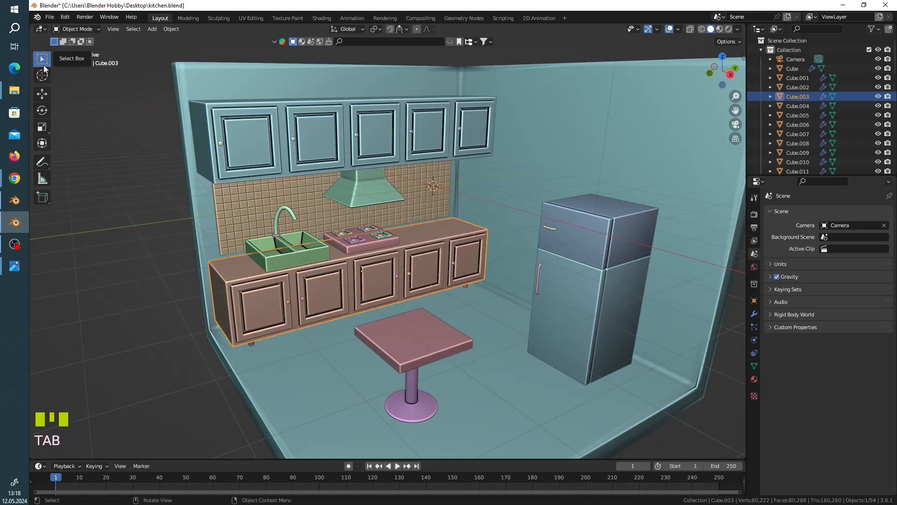
Step: Select the rear-left burner grate on the stove, and select the front-left grate instead
scroll(417, 253, "up", 5)
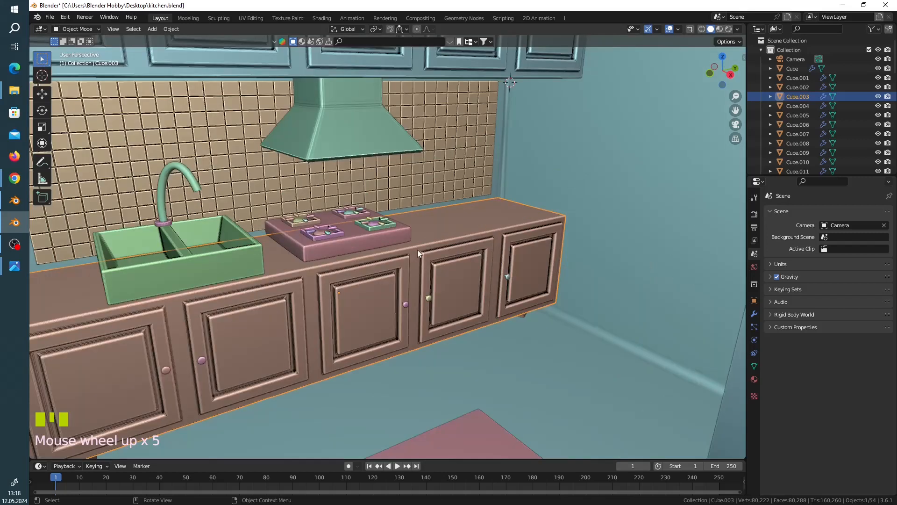
middle_click_drag(417, 253, 554, 221, "shift")
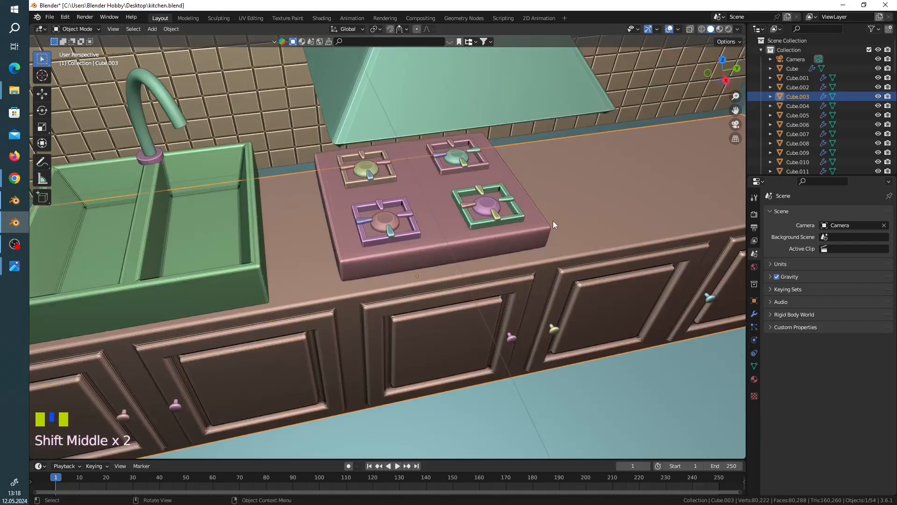
scroll(432, 186, "up", 1)
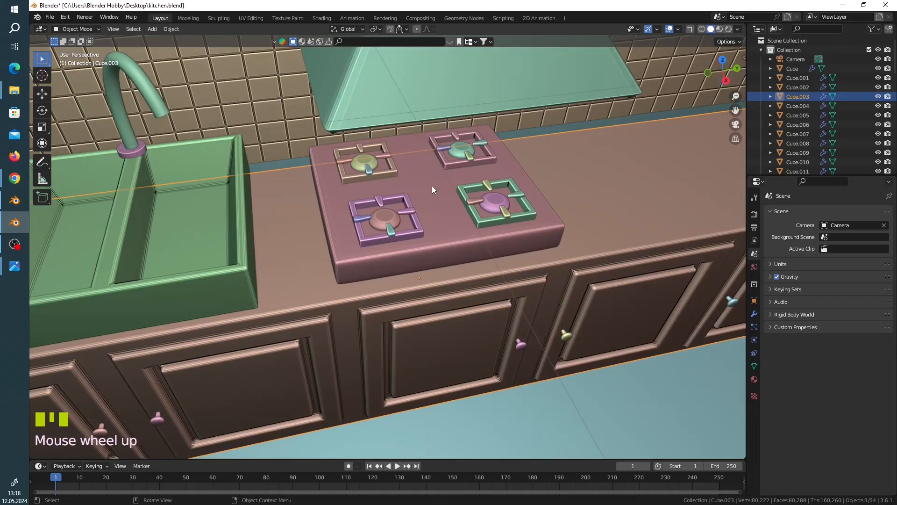
left_click(385, 176)
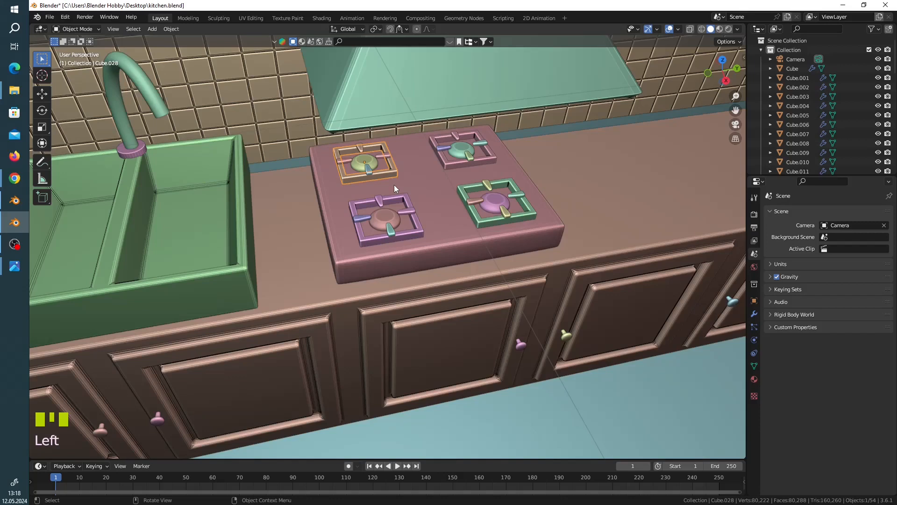
left_click(396, 199)
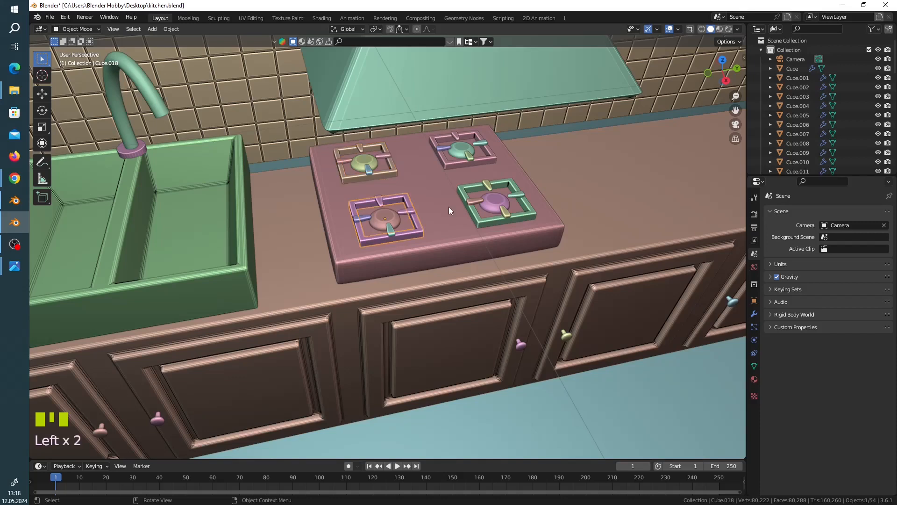
Step: Box-select the area around the stove's front-left burner to include all of its parts
middle_click_drag(449, 207, 223, 125)
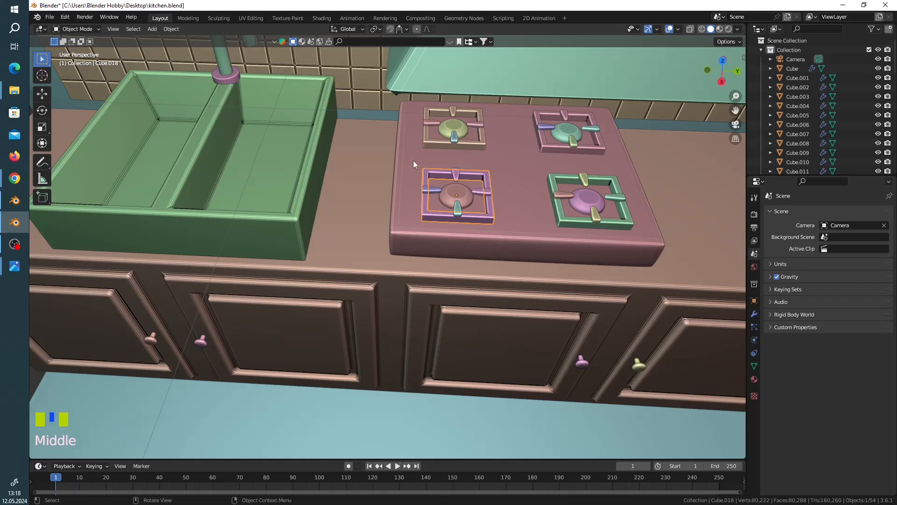
left_click_drag(413, 162, 501, 225)
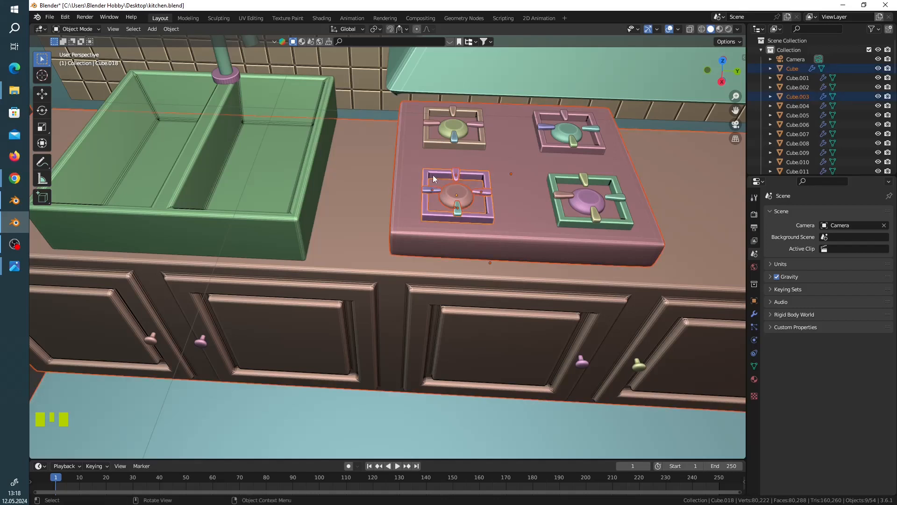
left_click(497, 218)
scroll(501, 206, "down", 6)
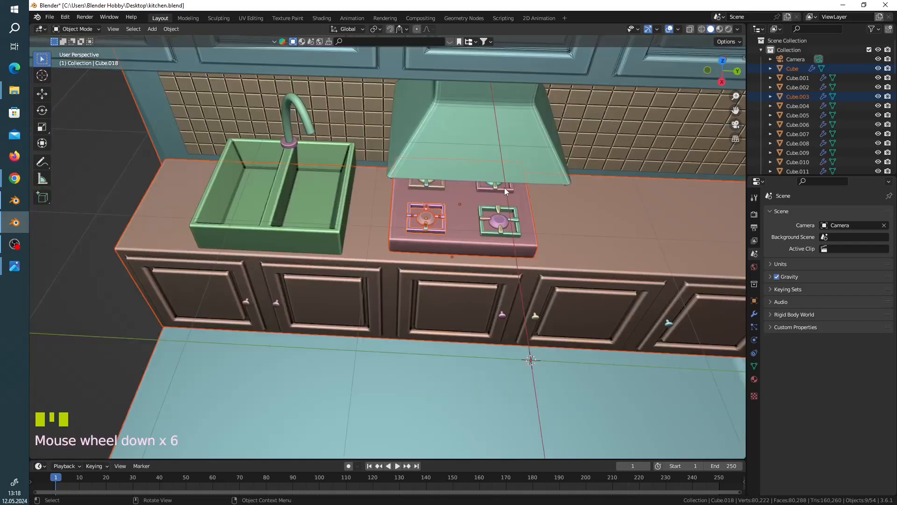
scroll(504, 187, "up", 12)
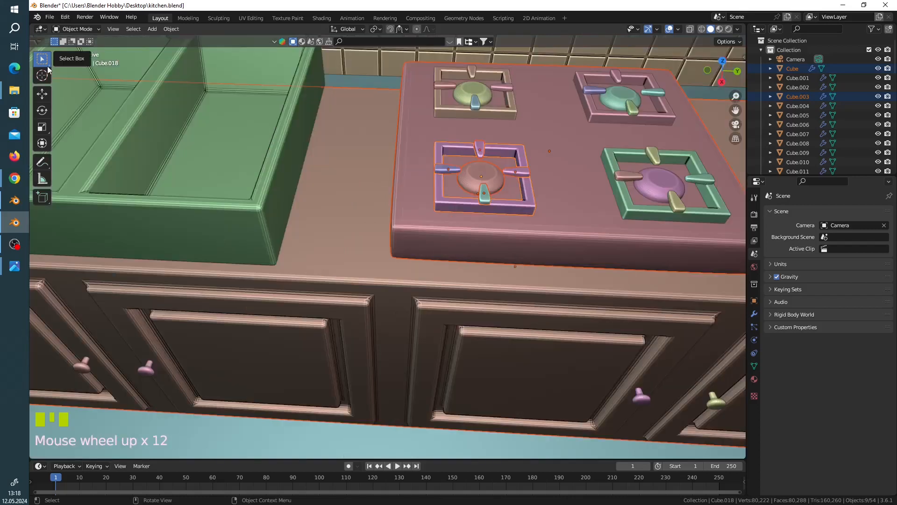
Step: Try moving the stove body with the Tweak tool, and undo the move
left_click(50, 69)
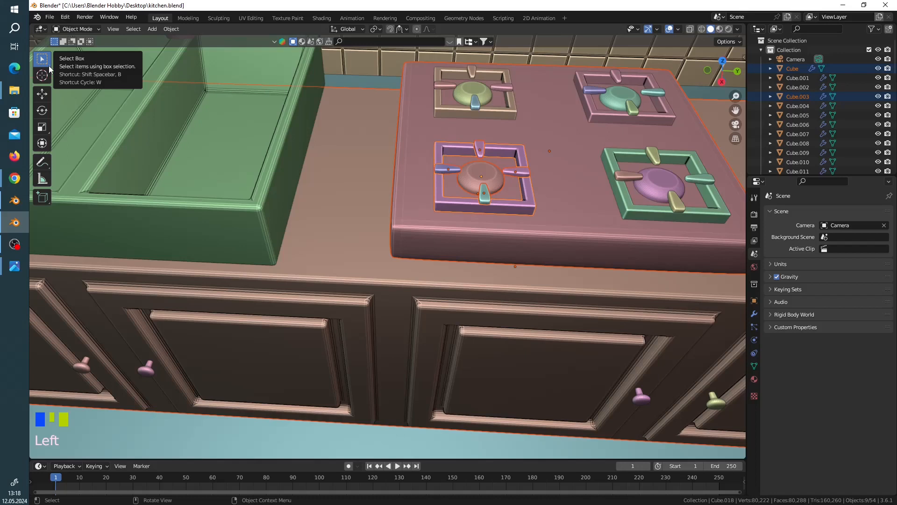
left_click_drag(48, 66, 82, 67)
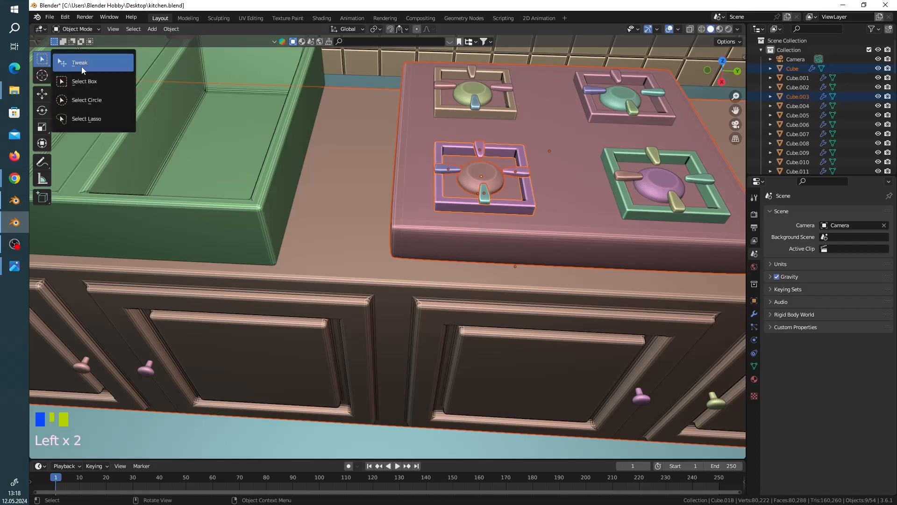
left_click(82, 67)
left_click_drag(452, 125, 511, 134)
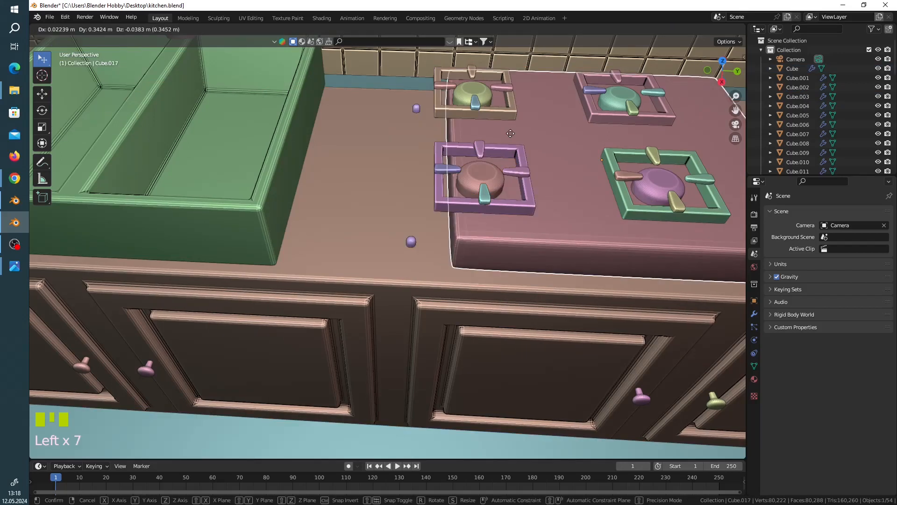
left_click_drag(510, 133, 510, 133)
key("ctrl+z")
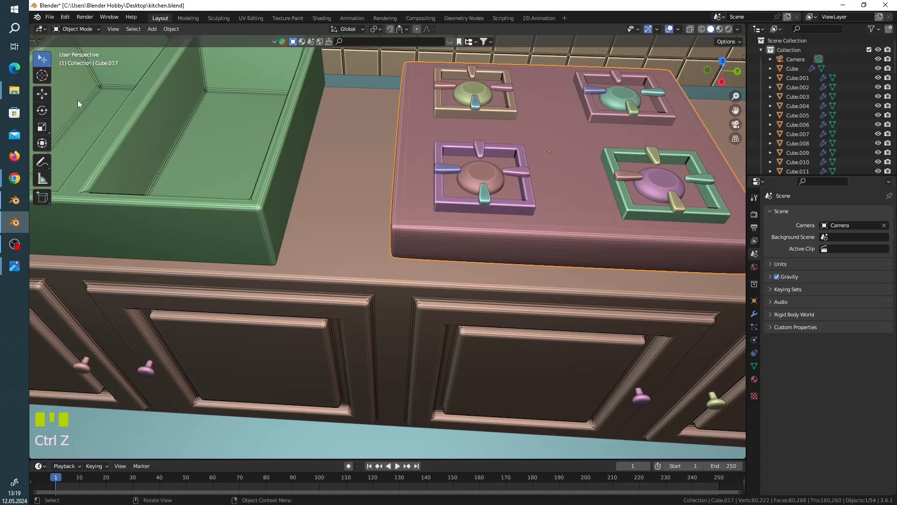
Step: Cycle through the selection tools, review the available variants, and end on Select Box
key("w")
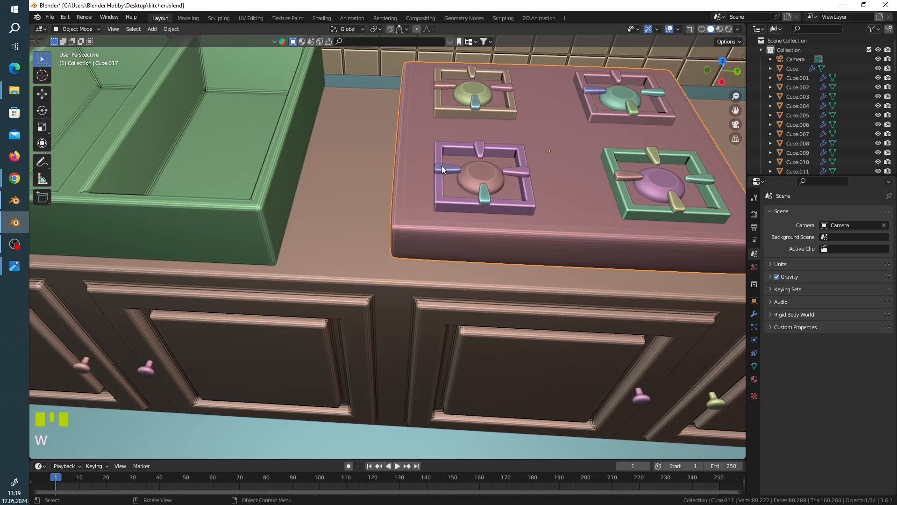
key("w")
key("w")
key("w")
key("w")
key("w")
key("w")
left_click(47, 67)
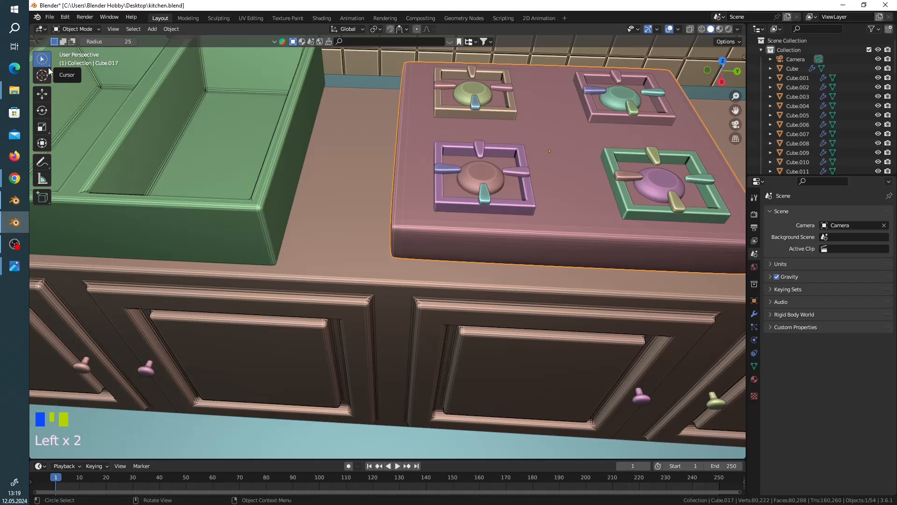
left_click_drag(49, 70, 70, 101)
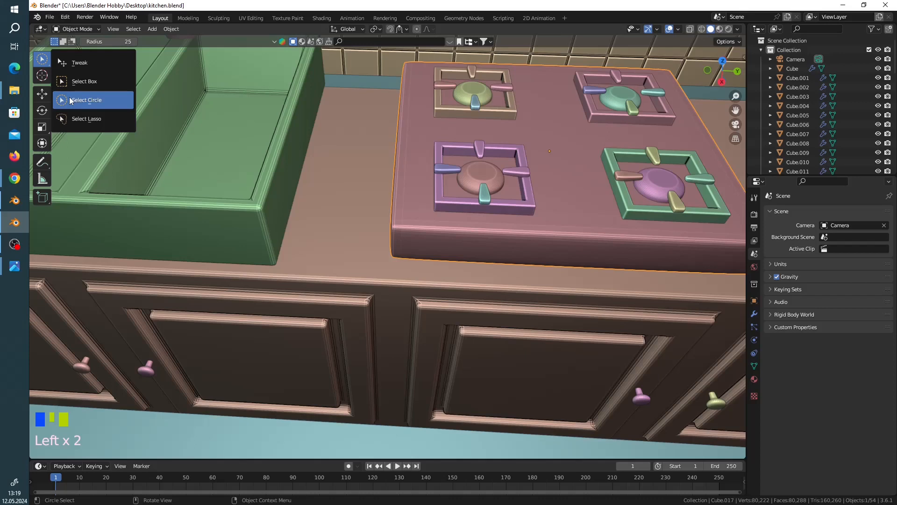
key("w")
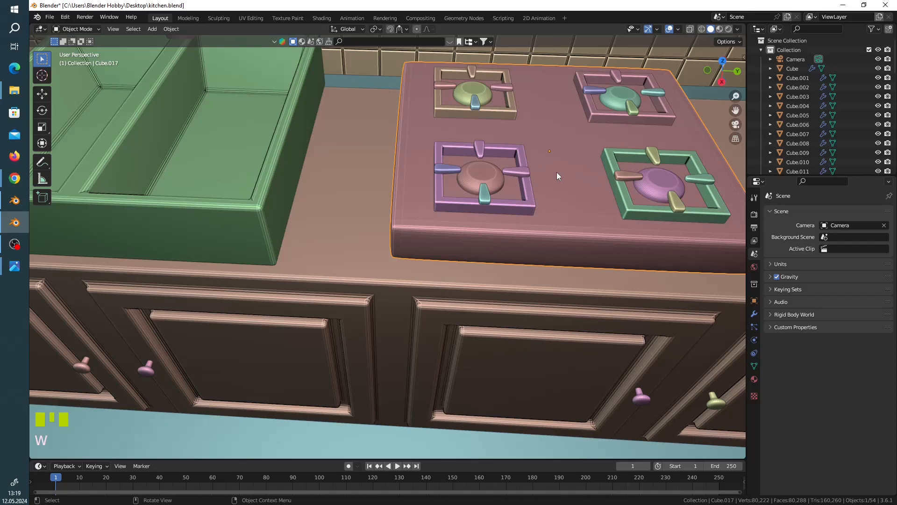
Step: Select the front-left burner's parts with Select Box, and reselect them with Select Circle until the grate is included
left_click_drag(427, 134, 493, 142)
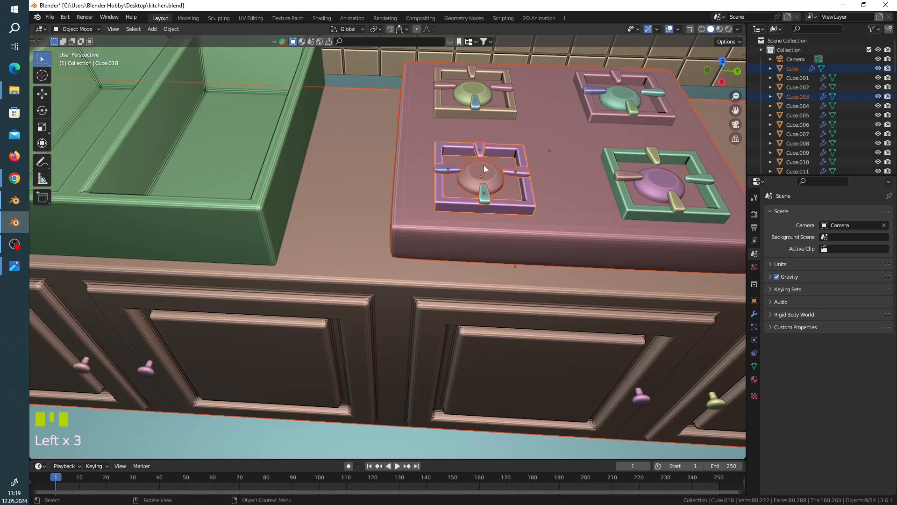
key("w")
left_click_drag(483, 164, 485, 147)
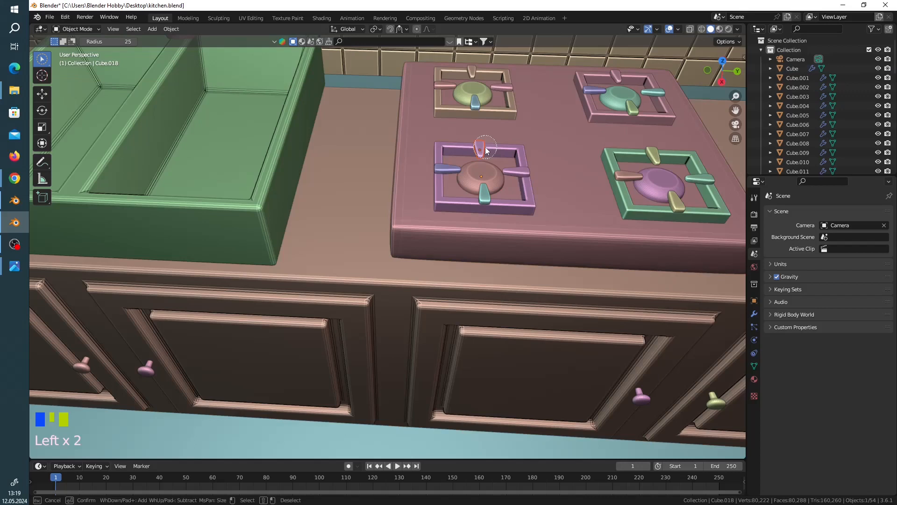
left_click_drag(514, 172, 439, 189, "shift")
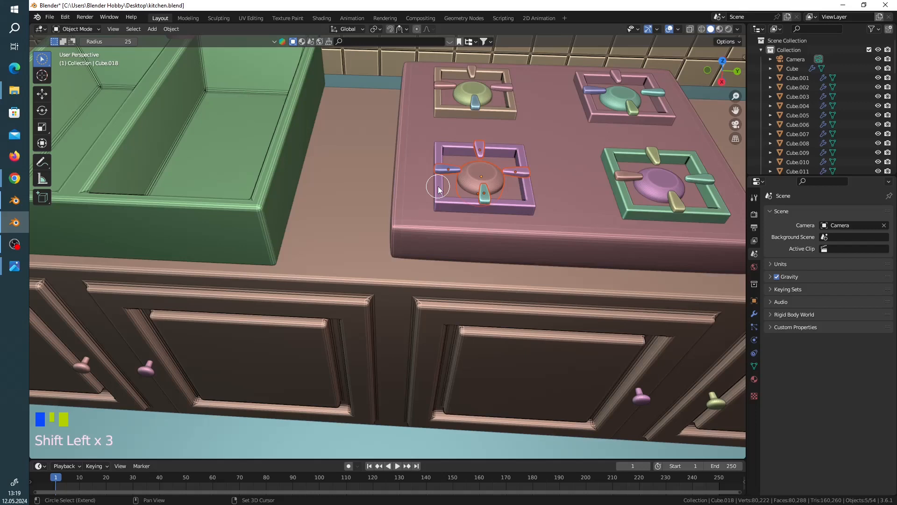
left_click_drag(429, 133, 498, 209)
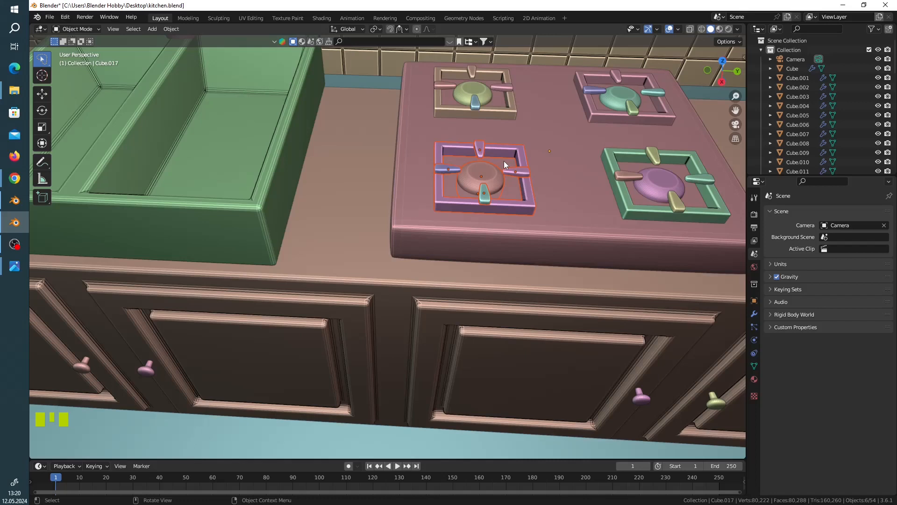
Step: Enter Edit Mode for the selected burner parts and stove, and select a single face on the front-left burner
key("Tab")
scroll(520, 264, "up", 20)
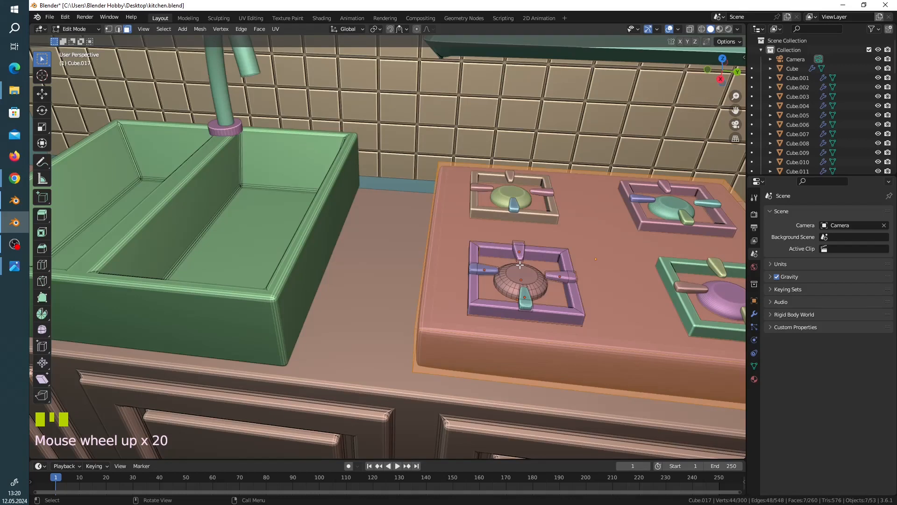
left_click(521, 265)
middle_click_drag(521, 265, 539, 307, "shift")
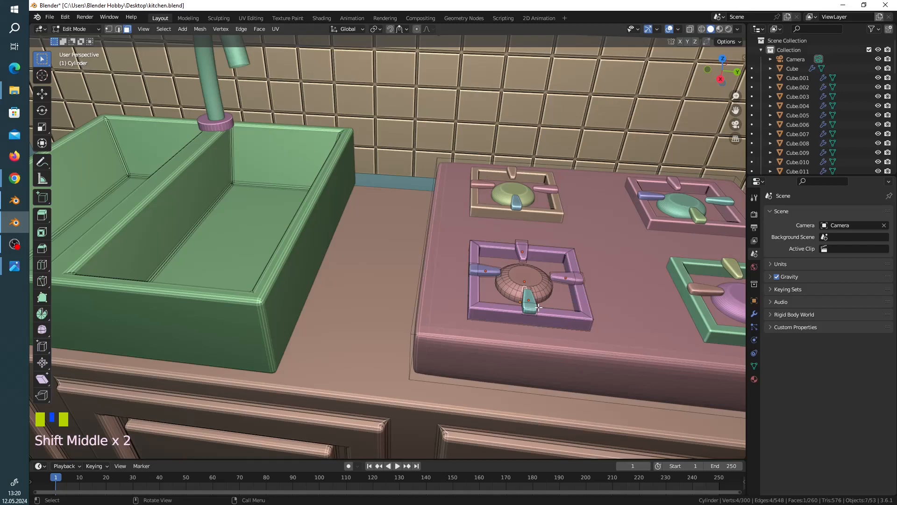
Step: Circle-select faces on the front-left burner, its grate and the stove top with a radius of 25
key("w")
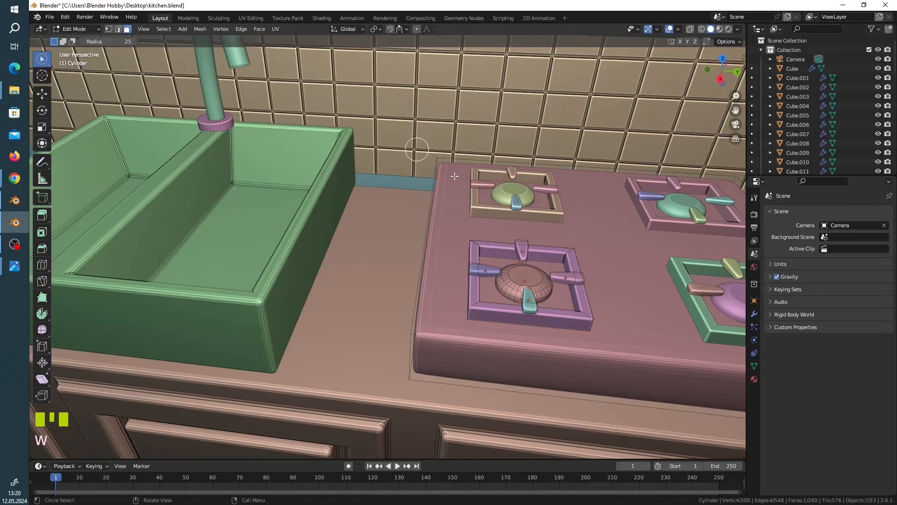
left_click_drag(519, 281, 498, 255)
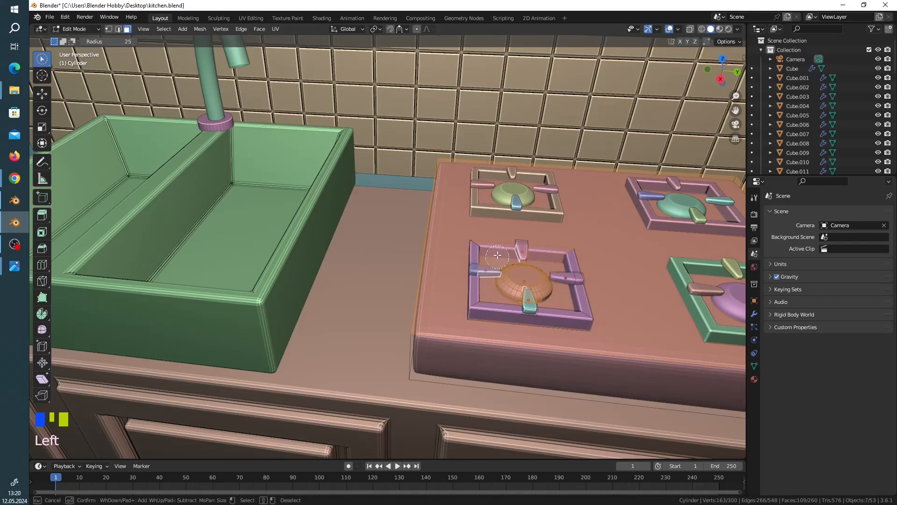
left_click(472, 291)
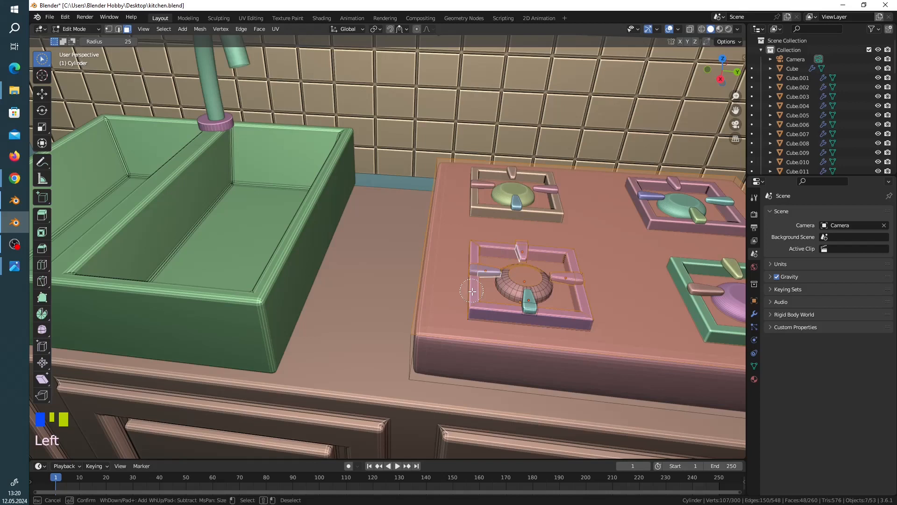
scroll(472, 291, "up", 15)
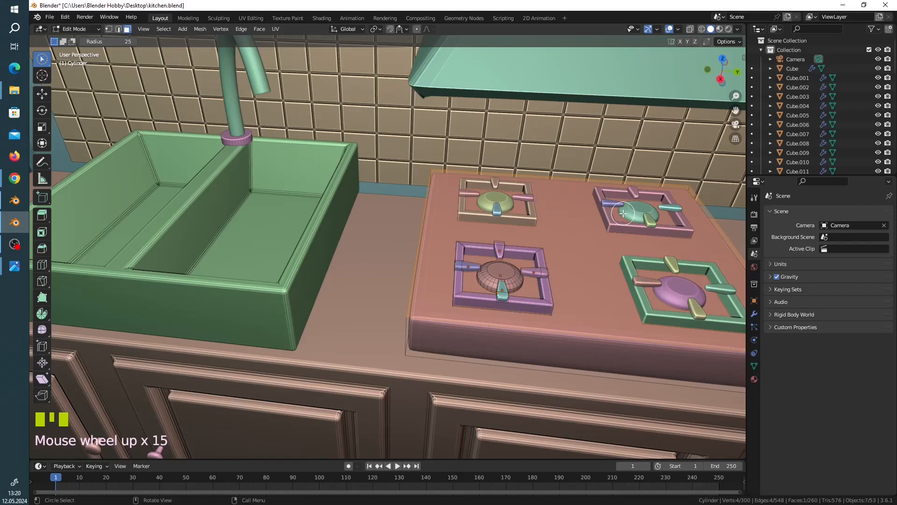
Step: Circle-select a large patch of backsplash tiles to the right of the range hood in Edit Mode
left_click(527, 200)
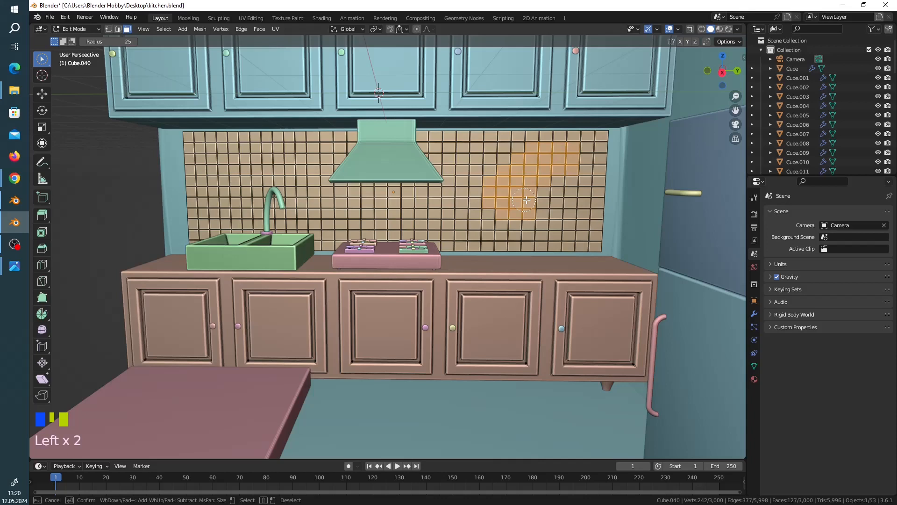
left_click_drag(526, 200, 566, 198)
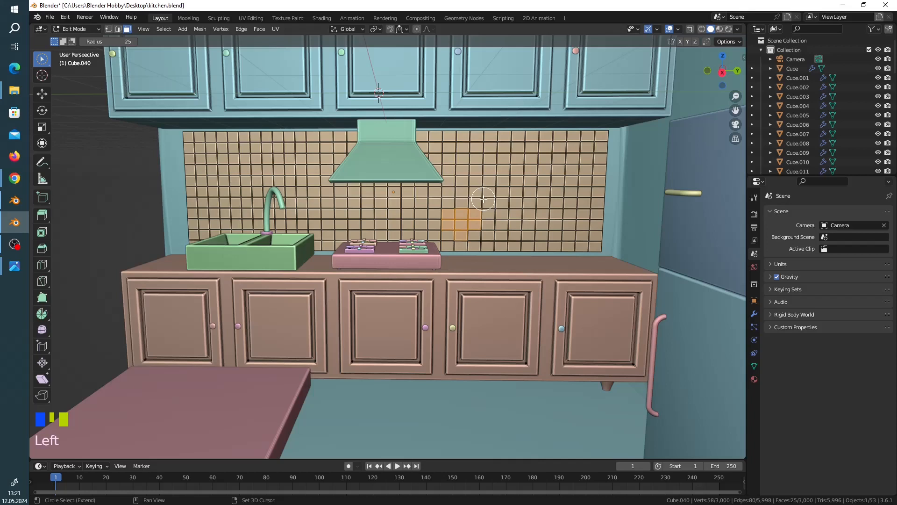
left_click_drag(484, 199, 567, 218)
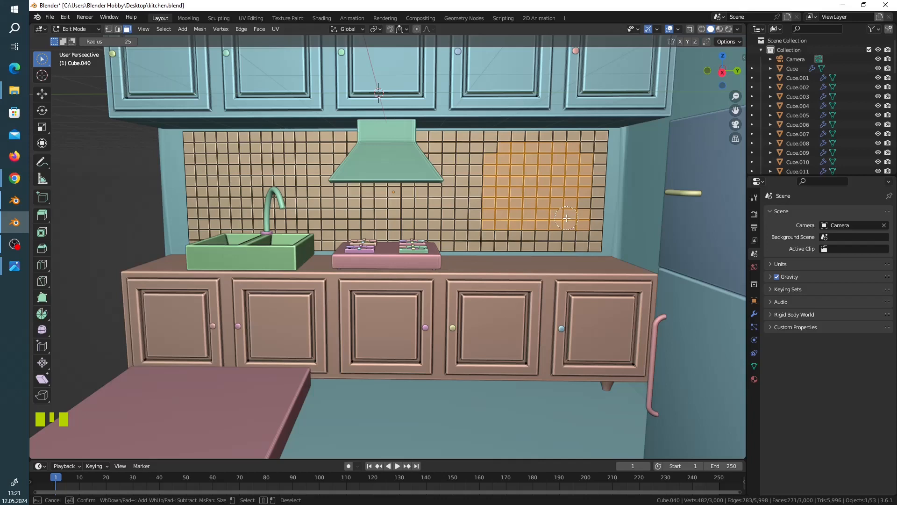
scroll(567, 218, "up", 3)
middle_click_drag(566, 218, 390, 179, "shift")
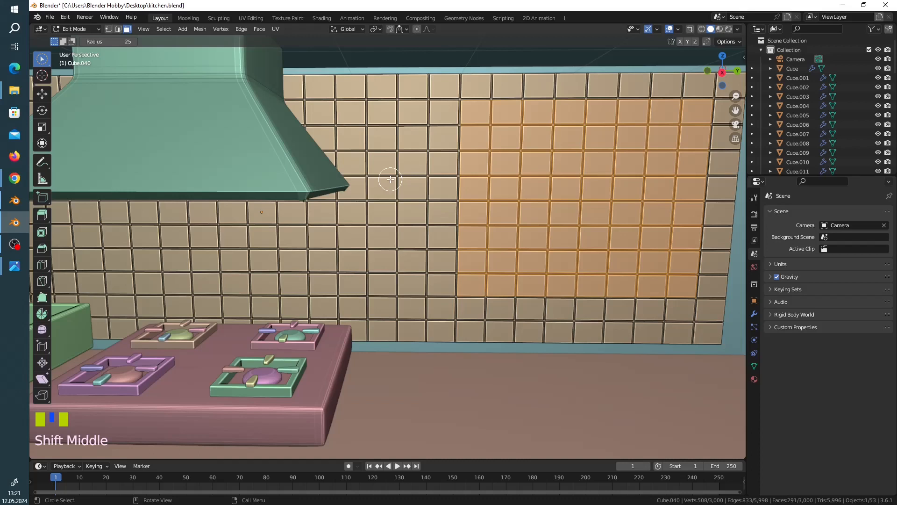
Step: Lasso-select a patch of backsplash tiles right of the range hood, and pick single tiles there with the Tweak tool
key("q")
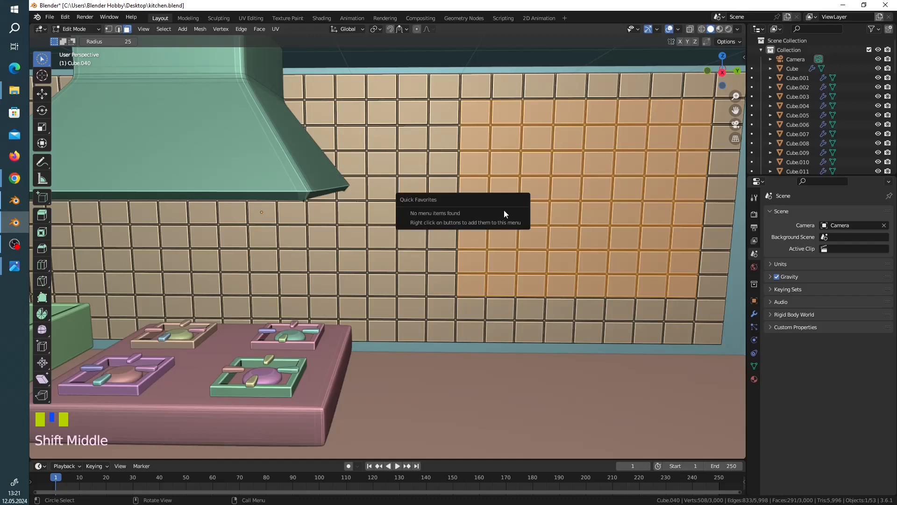
left_click_drag(397, 125, 518, 216)
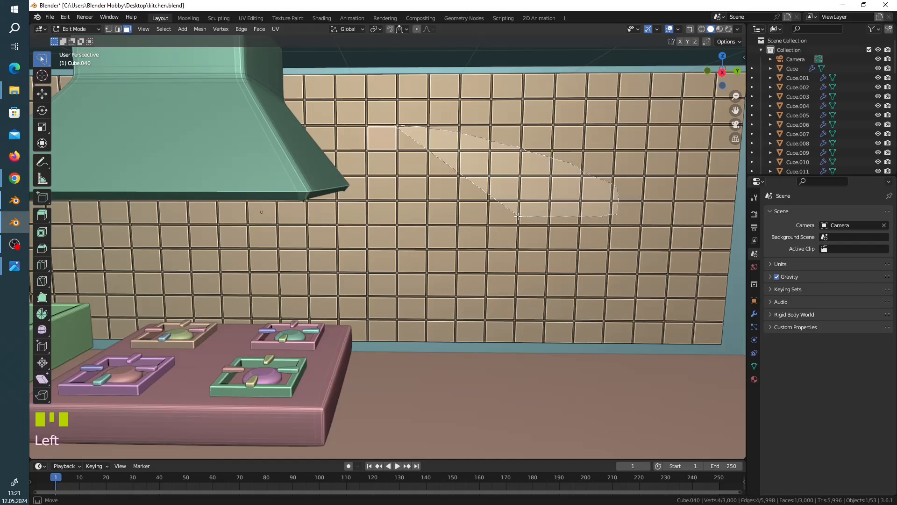
left_click_drag(517, 216, 518, 216)
left_click(599, 138)
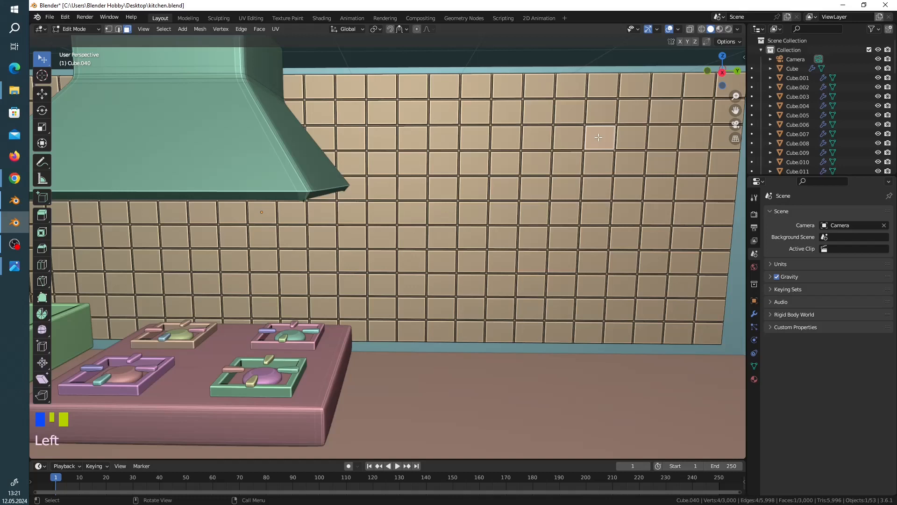
left_click(632, 136)
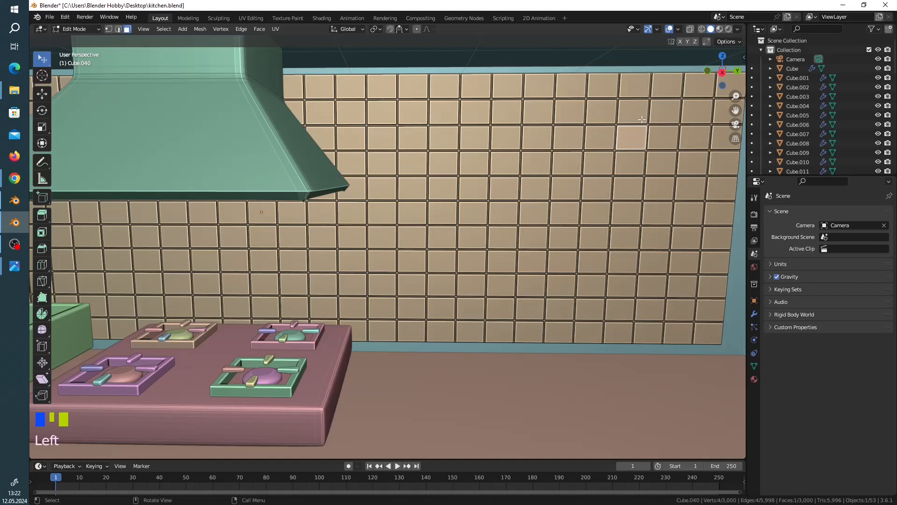